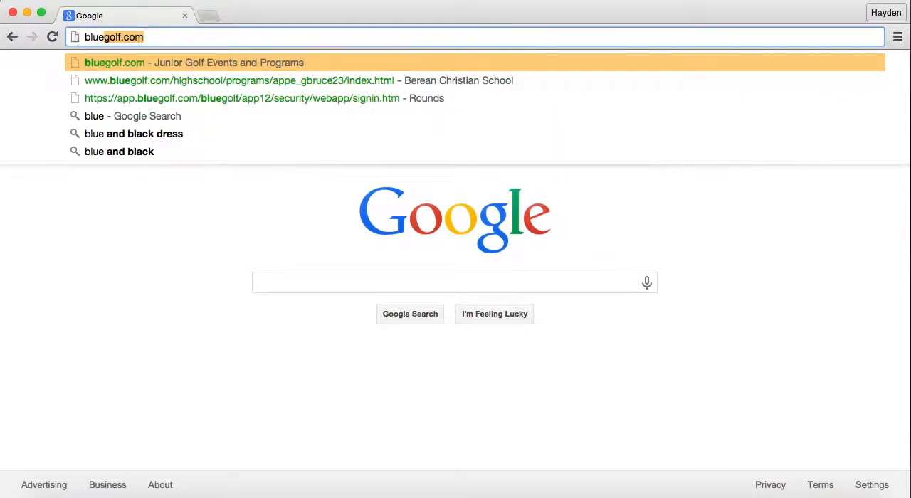
Sign in to bluegolf.com with the saved credentials, choosing the BlueGolf Rounds account.
key("Return")
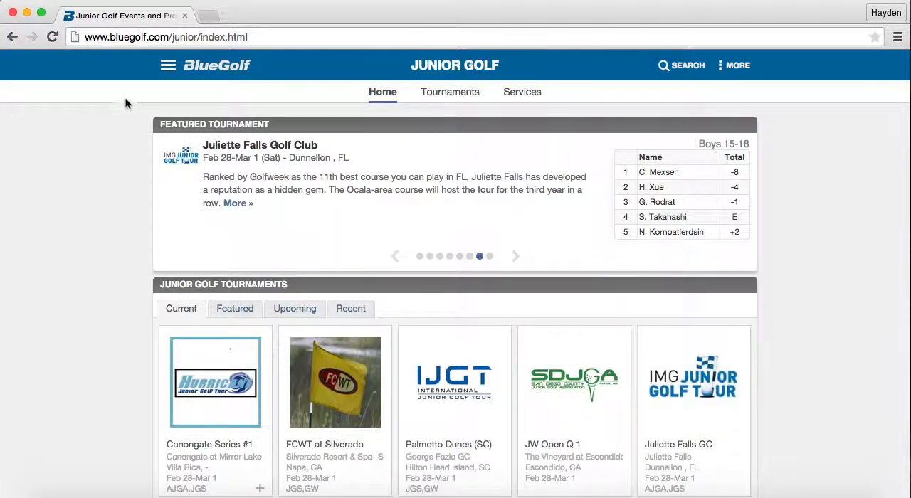
left_click(168, 67)
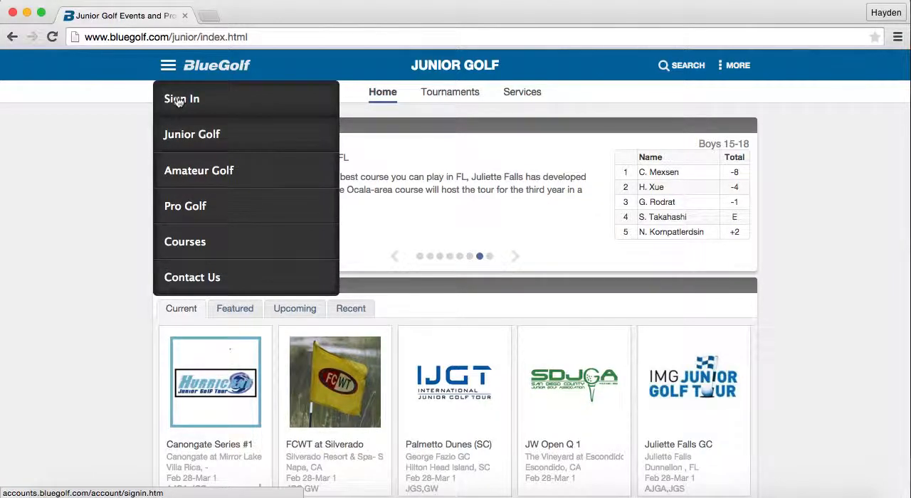
left_click(178, 99)
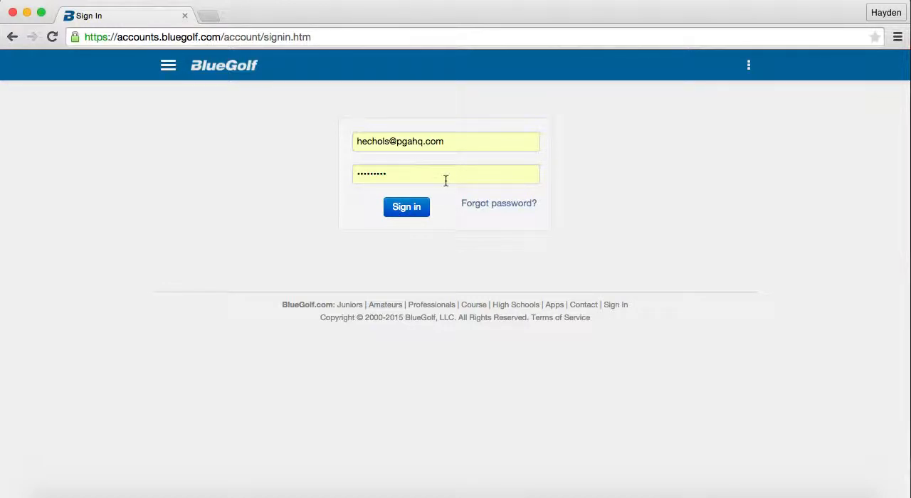
left_click(407, 207)
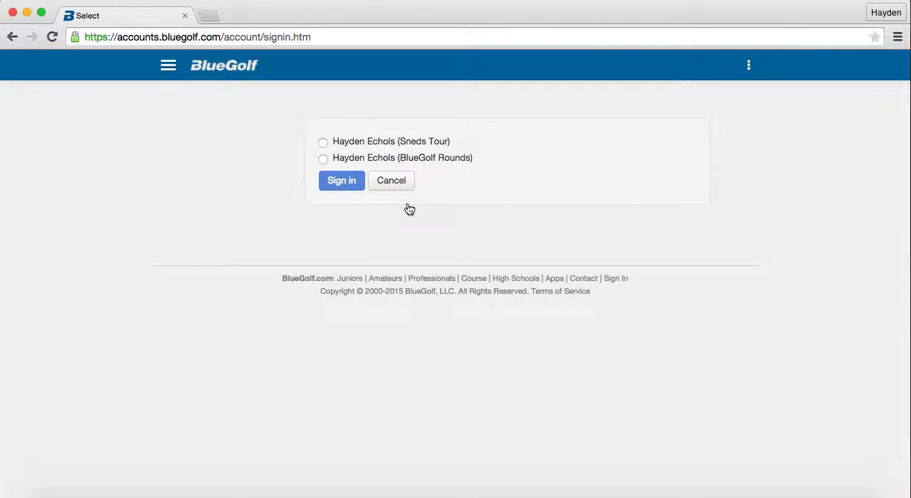
left_click(324, 159)
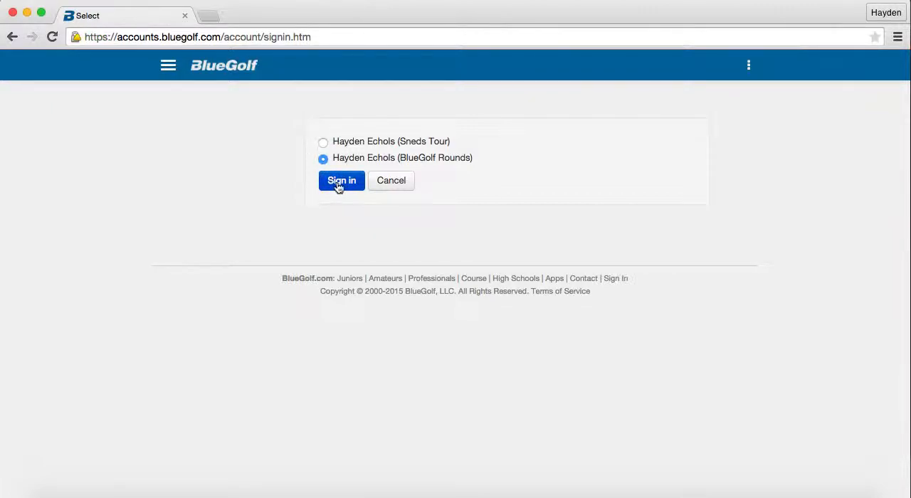
left_click(339, 183)
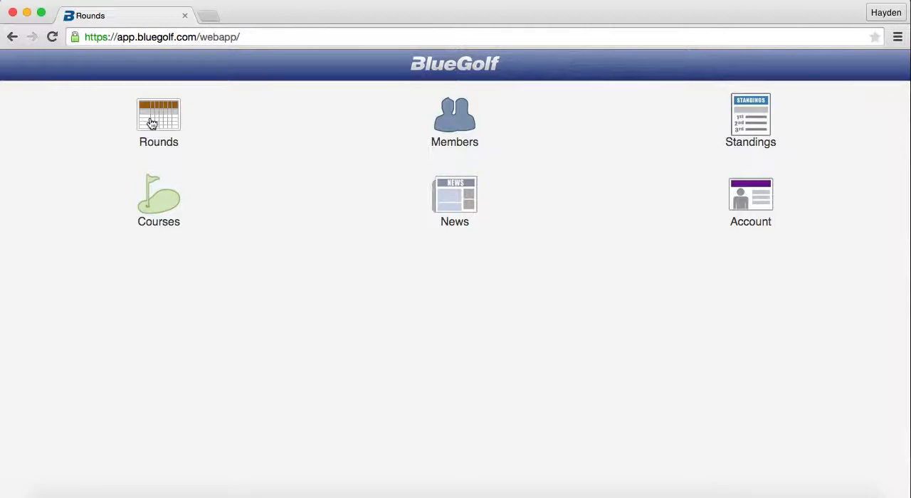
Open the Rounds calendar and review the matches scheduled on March 3 and March 10 and the April schedule.
left_click(152, 123)
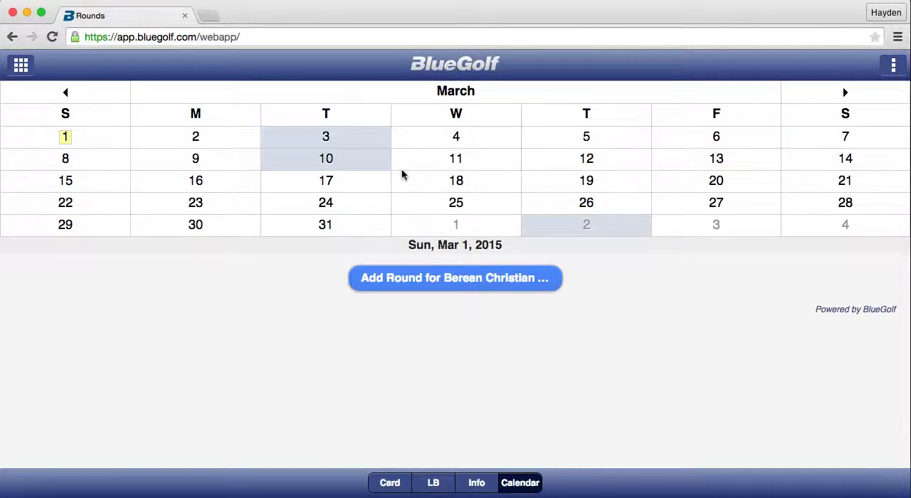
left_click(352, 140)
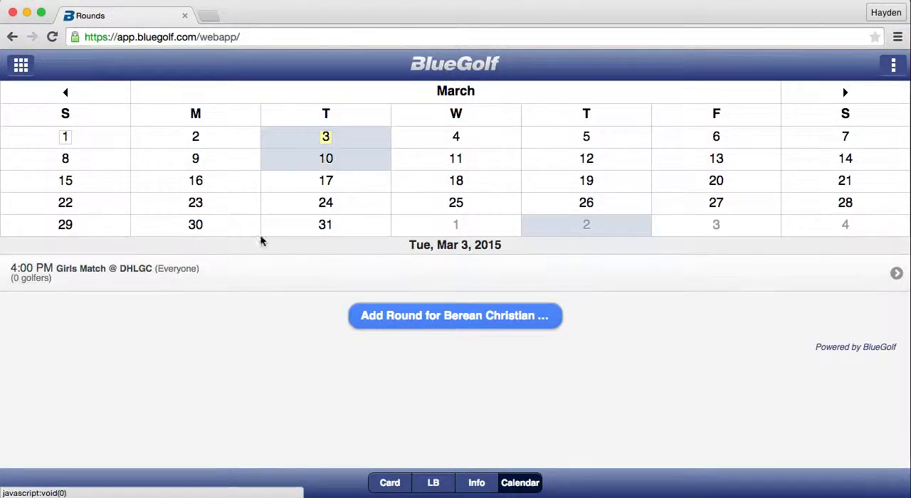
left_click(341, 163)
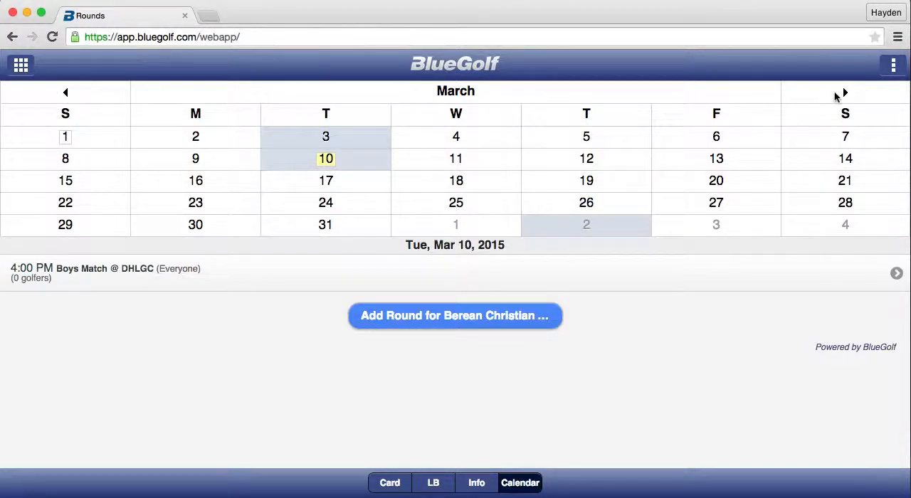
left_click(844, 94)
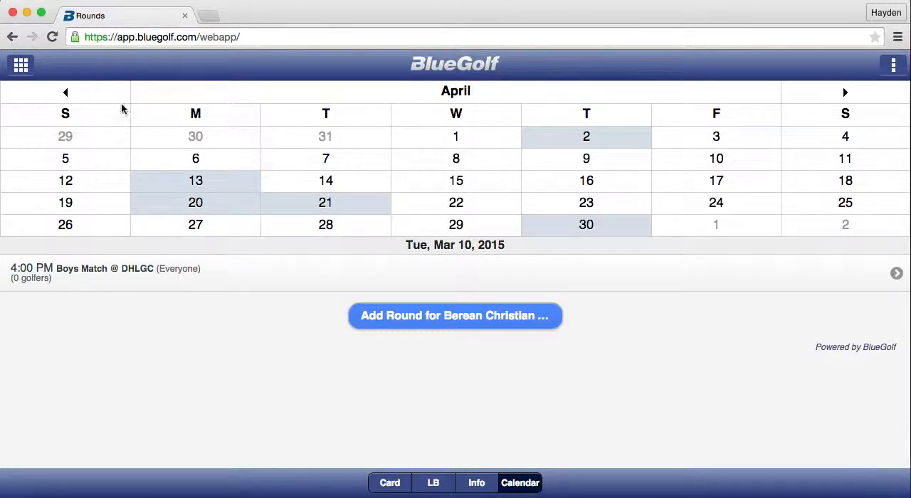
Open the Boys Match - BlueGolf Tutorial event scheduled on Wednesday, February 18.
left_click(66, 94)
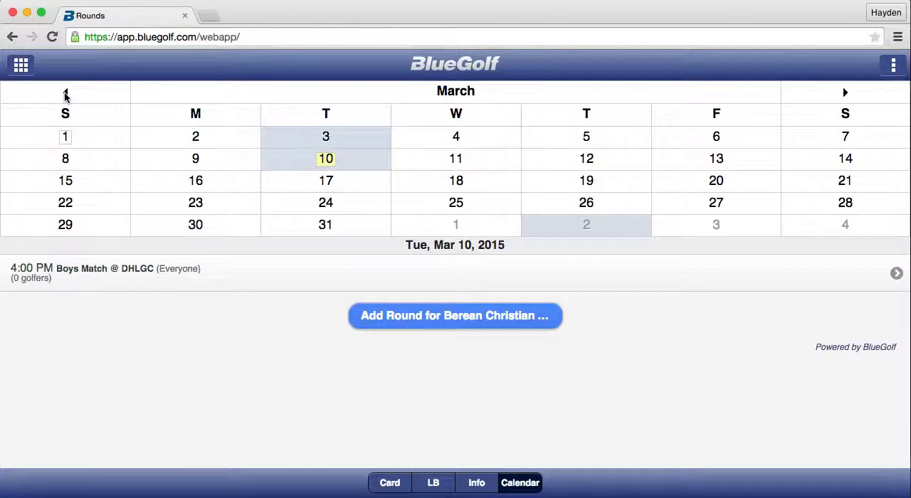
left_click(65, 94)
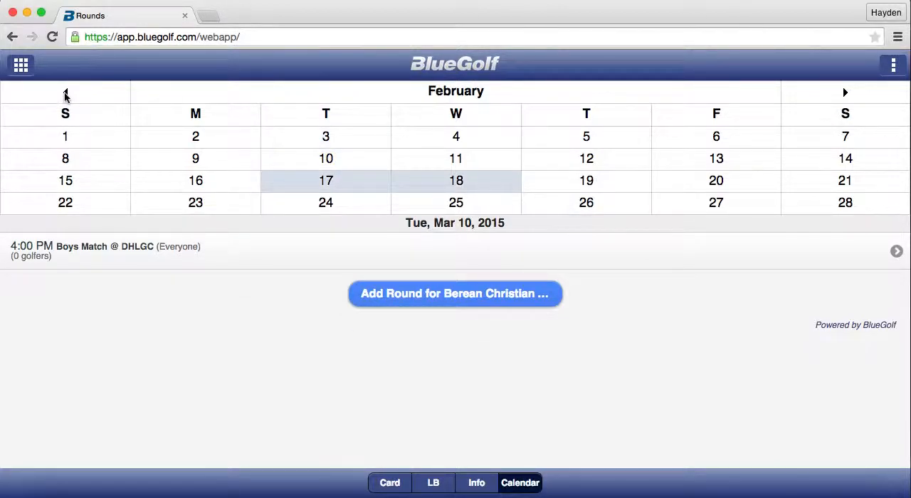
left_click(443, 186)
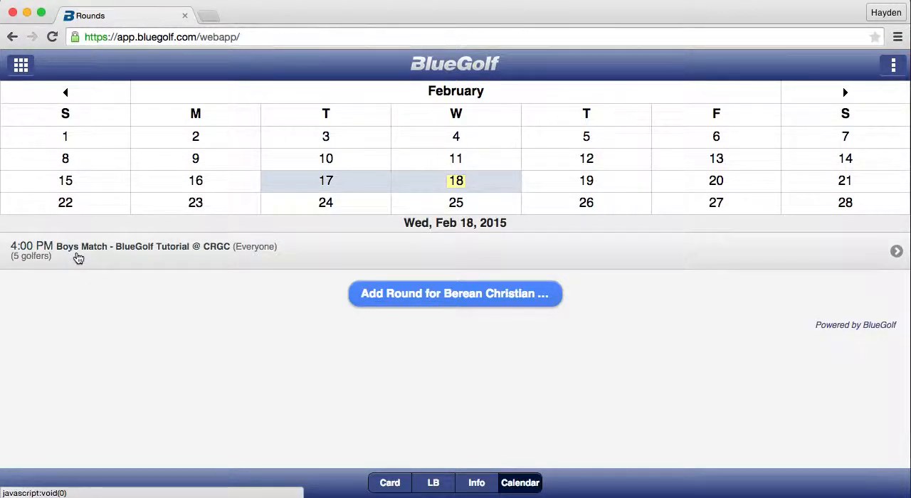
left_click(76, 253)
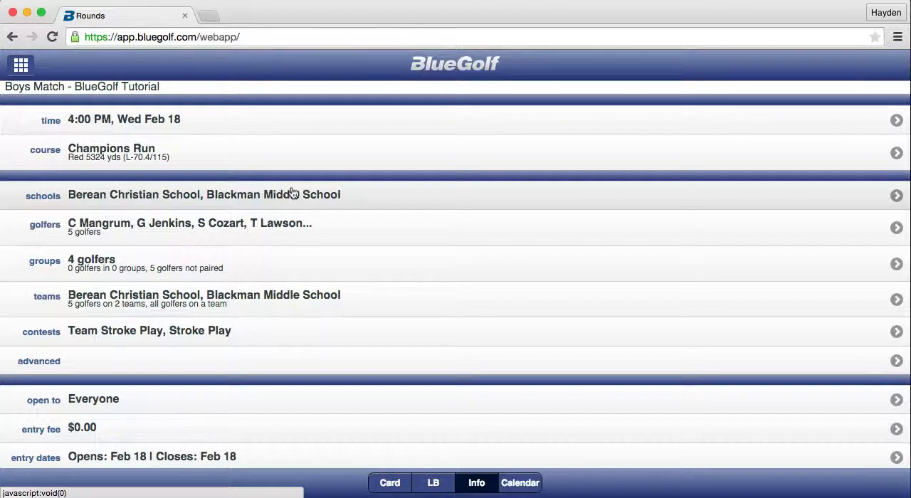
Register the second listed active member as the match's first Berean Christian School golfer, leaving the optional personal details blank.
left_click(55, 230)
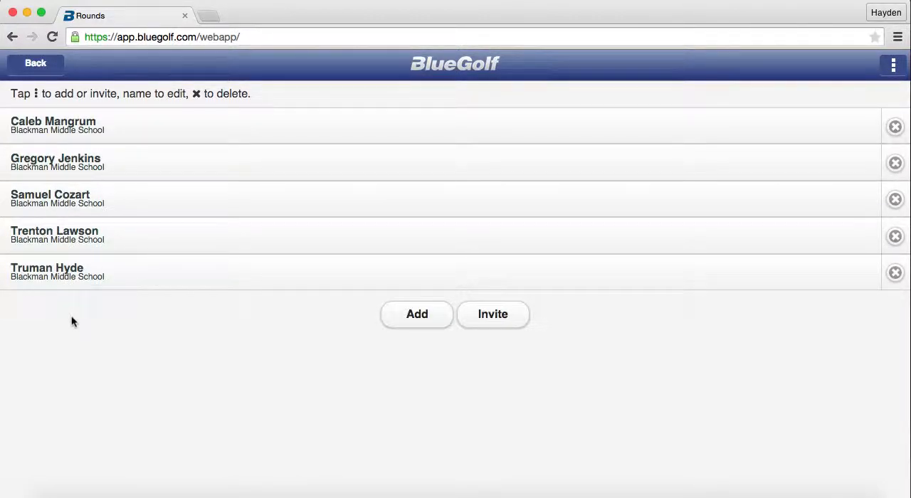
left_click(411, 314)
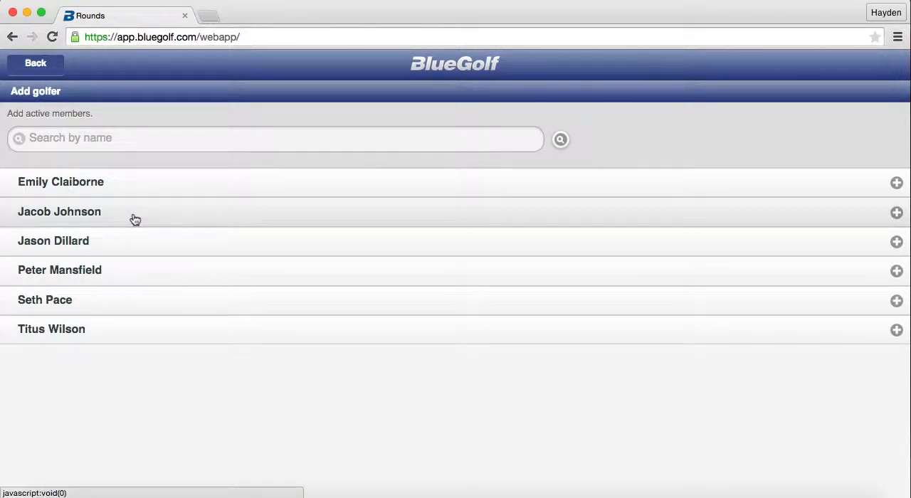
left_click(136, 219)
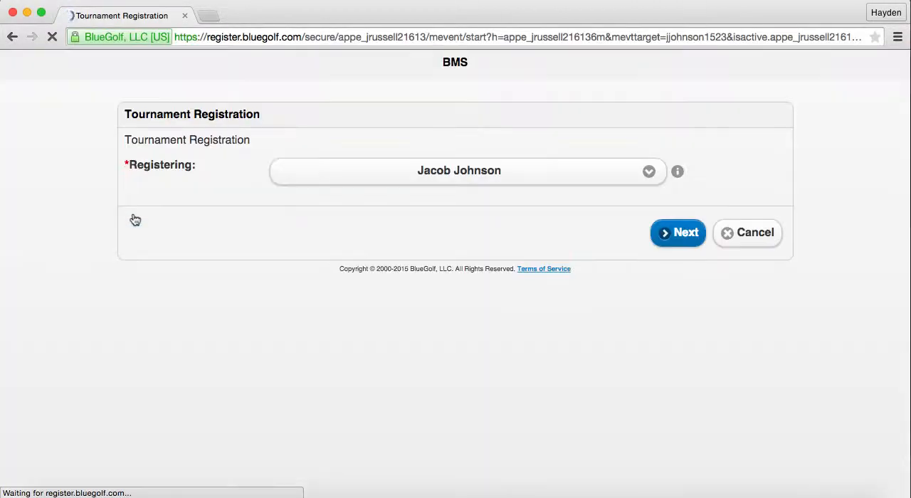
left_click(675, 241)
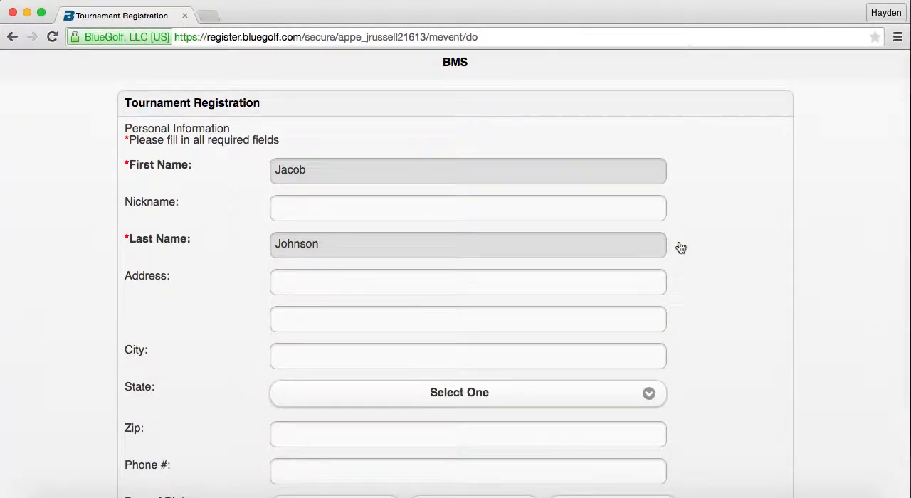
scroll(681, 247, "down", 3)
left_click(680, 447)
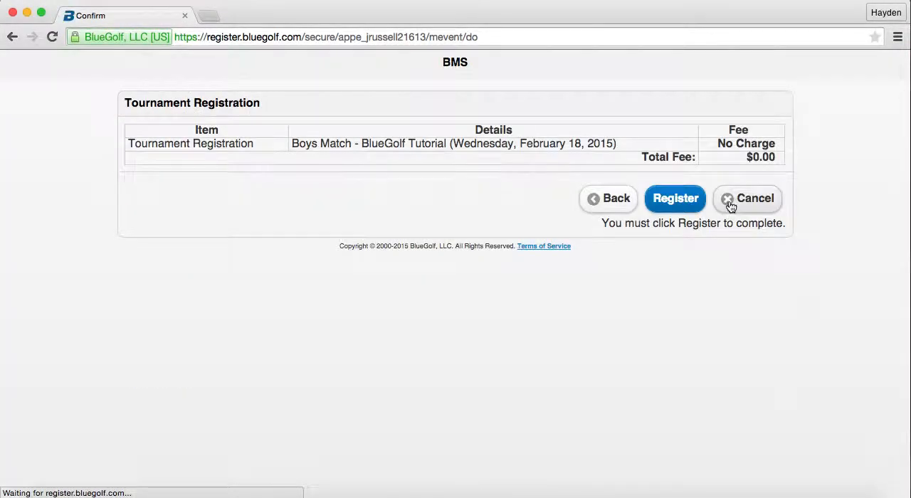
left_click(691, 206)
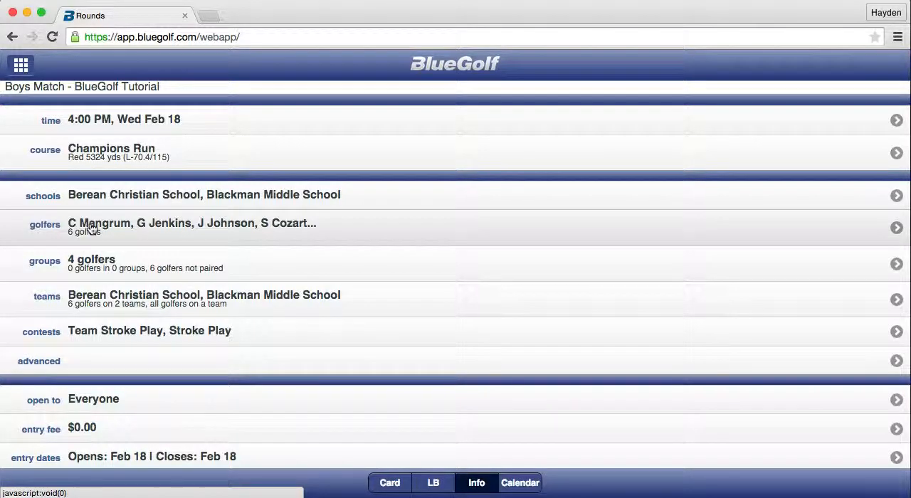
Add a second Berean Christian School golfer to the match by registering the active member listed second, without optional personal details.
left_click(91, 229)
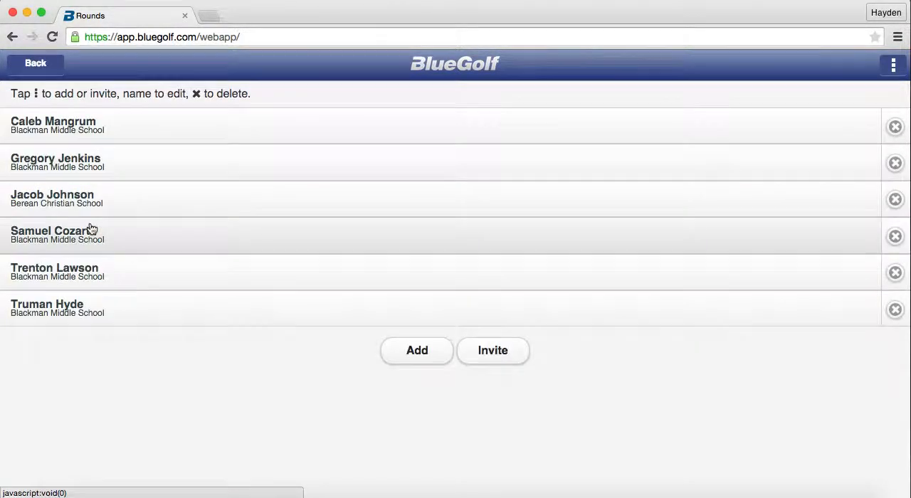
left_click(410, 350)
left_click(100, 215)
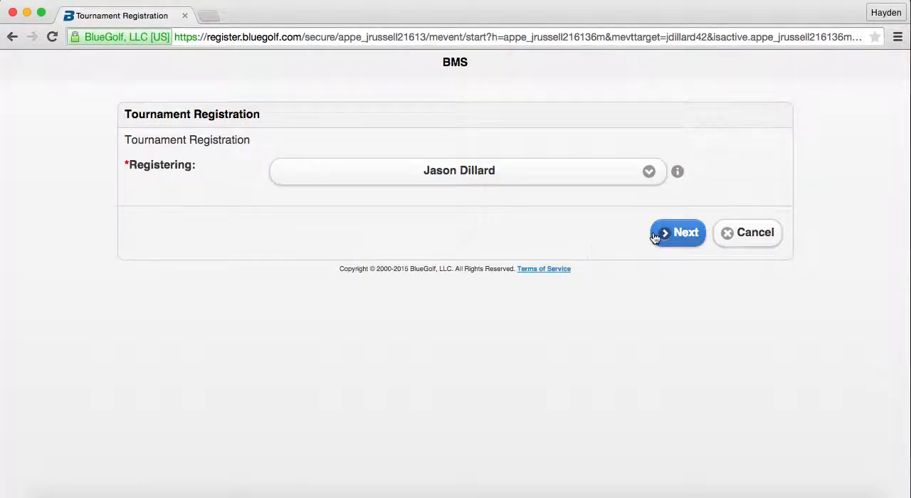
left_click(667, 234)
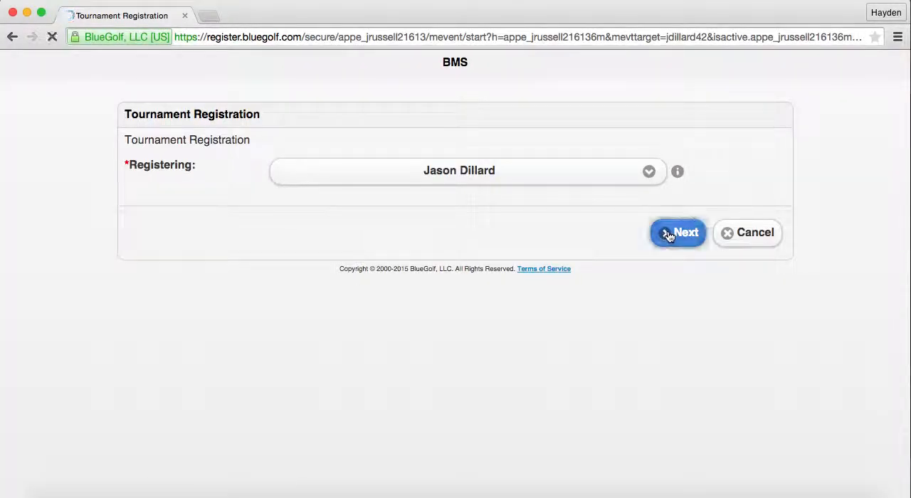
scroll(767, 228, "down", 3)
left_click(671, 450)
left_click(674, 203)
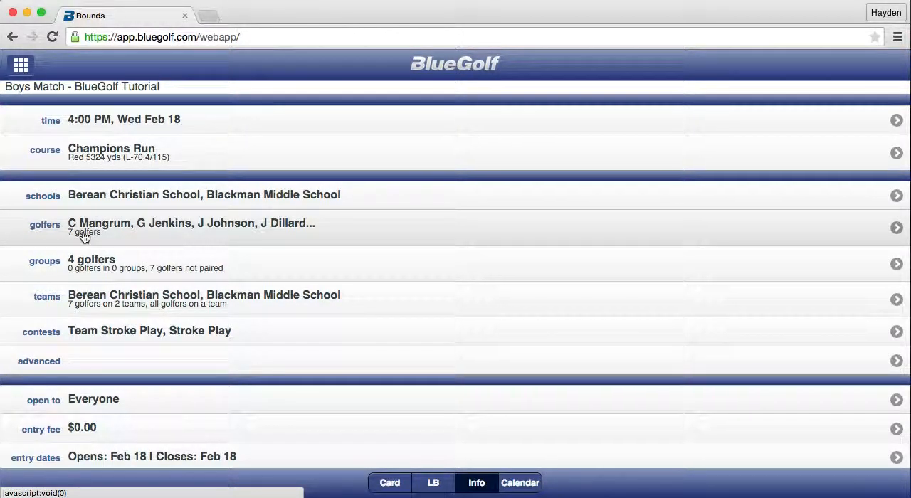
Add a third Berean Christian School golfer to the match, registering the second remaining active member with optional details blank.
left_click(47, 228)
left_click(424, 393)
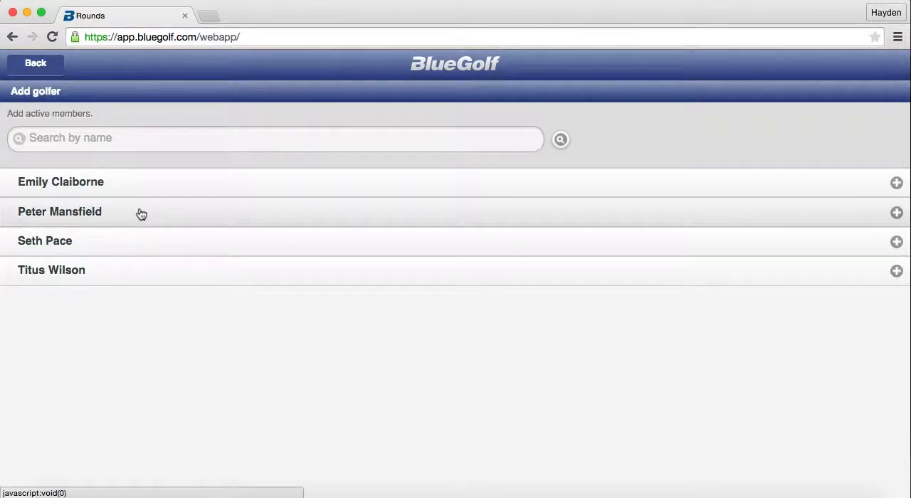
left_click(141, 214)
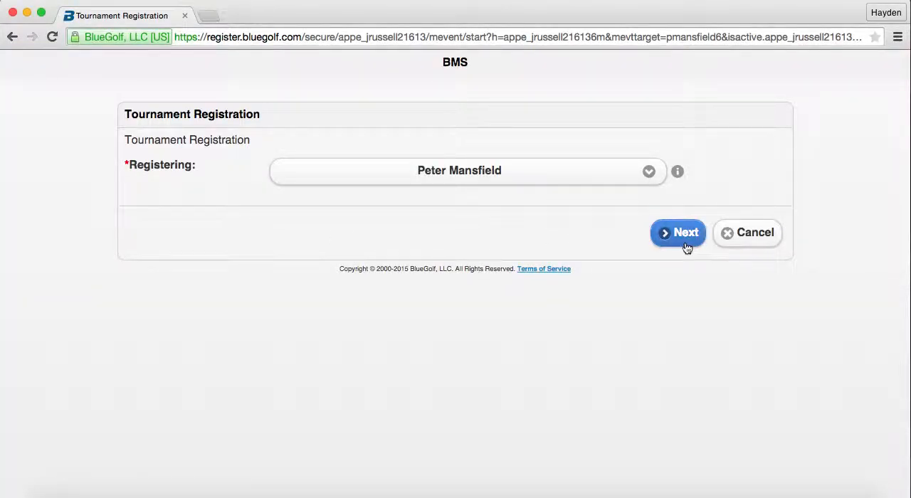
left_click(685, 235)
scroll(683, 249, "down", 3)
left_click(667, 436)
left_click(667, 196)
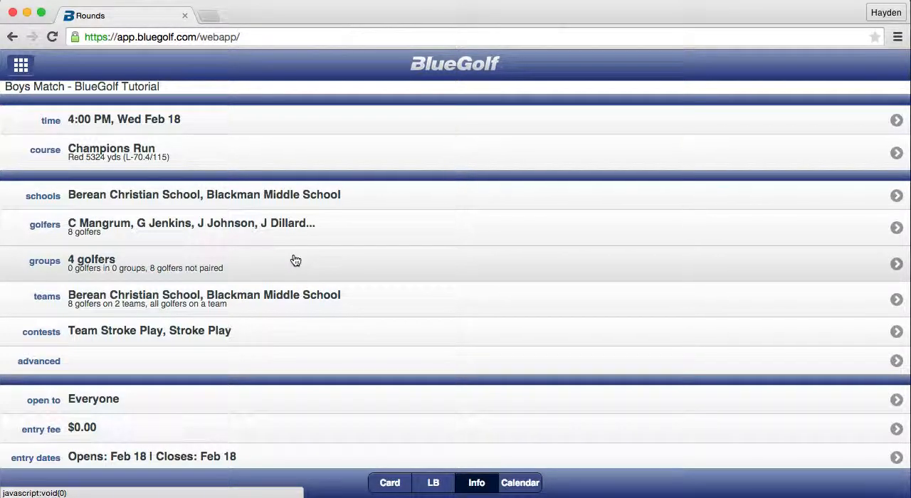
Add a fourth Berean Christian School golfer to the match, picking the second of the remaining active members and completing the registration.
left_click(100, 225)
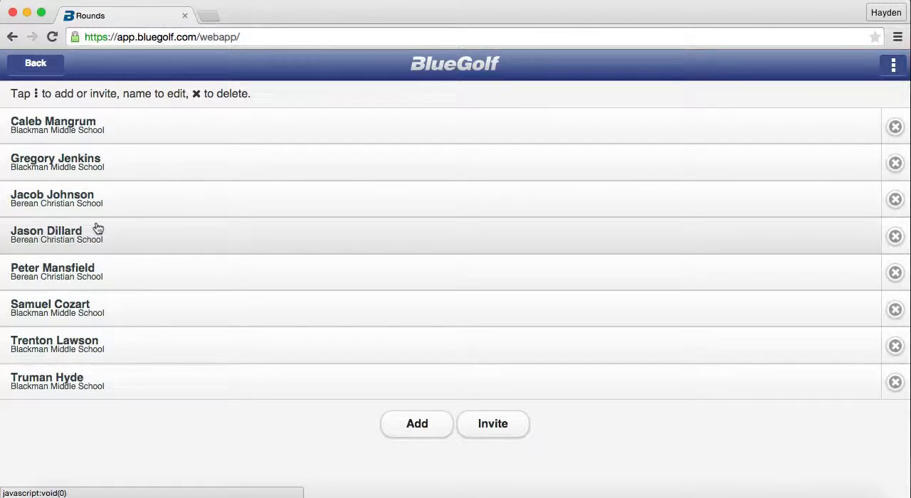
left_click(416, 425)
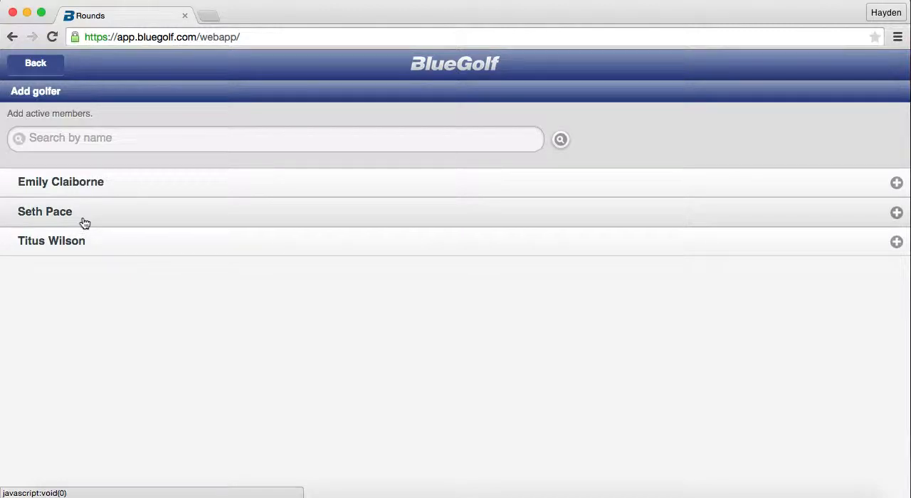
left_click(84, 223)
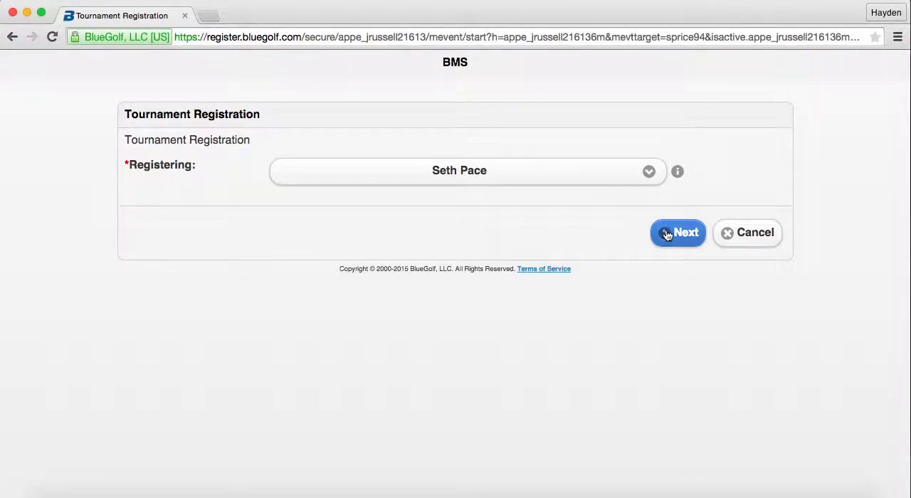
left_click(677, 233)
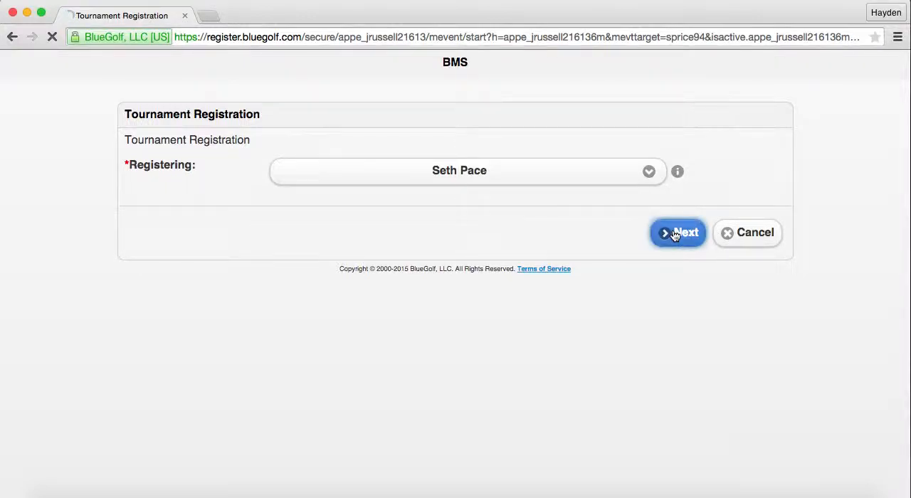
scroll(674, 242, "down", 3)
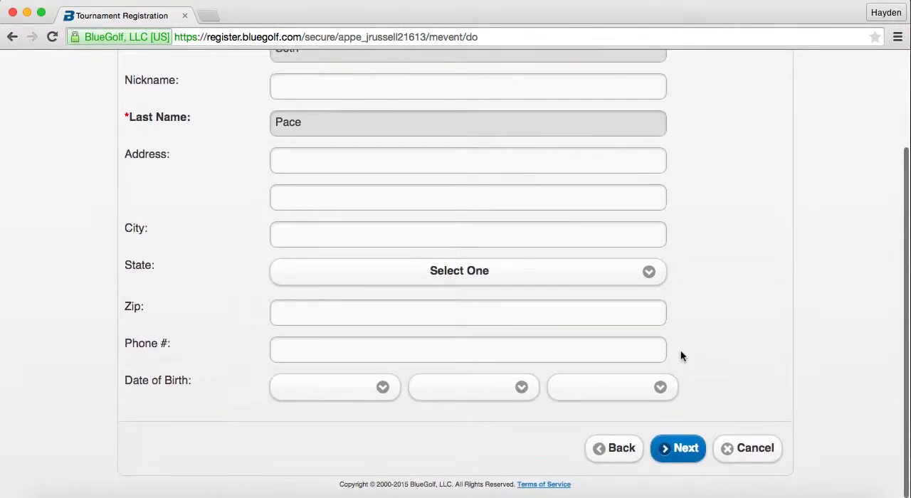
left_click(685, 450)
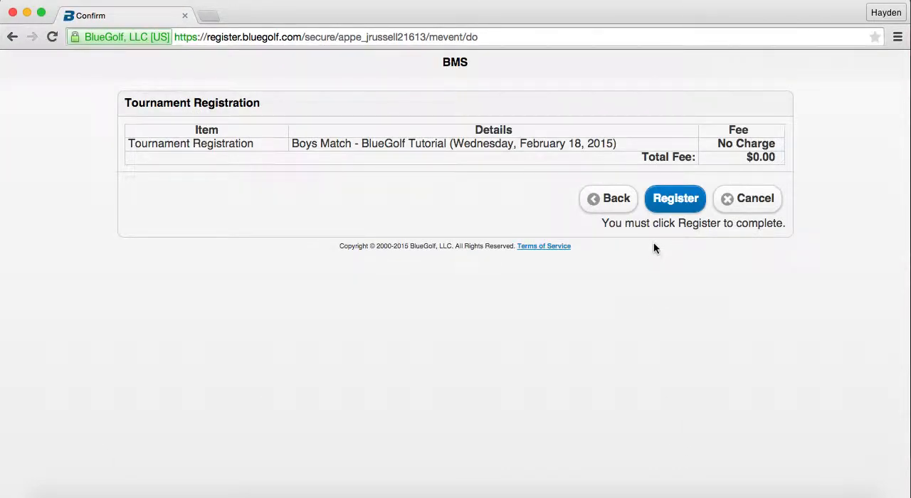
left_click(674, 199)
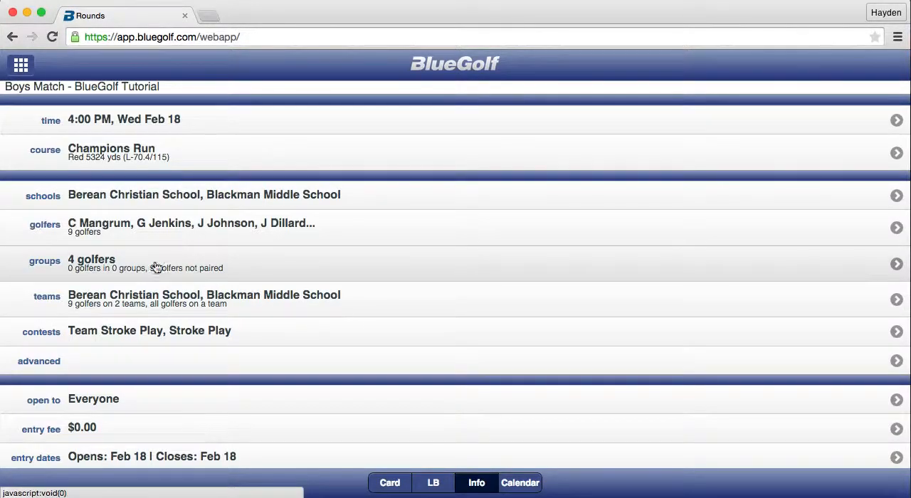
Add the last listed active member to the match as the fifth Berean Christian School golfer and submit the registration.
left_click(47, 232)
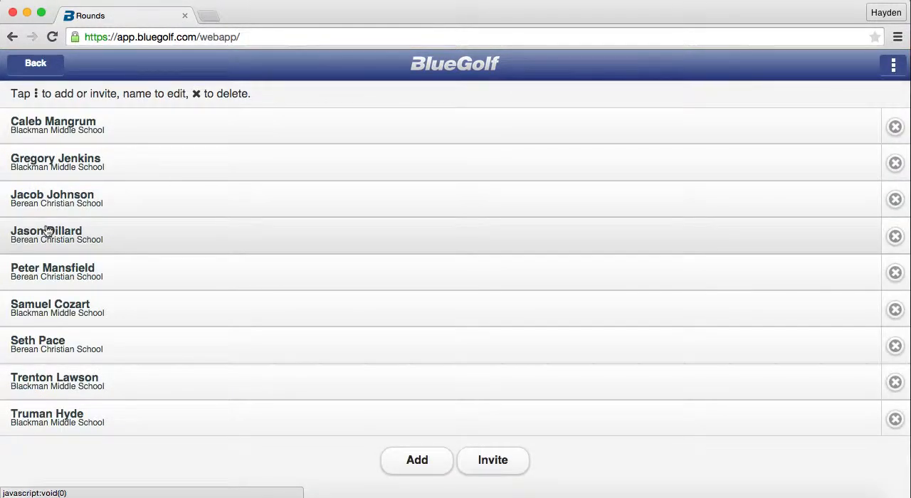
left_click(414, 464)
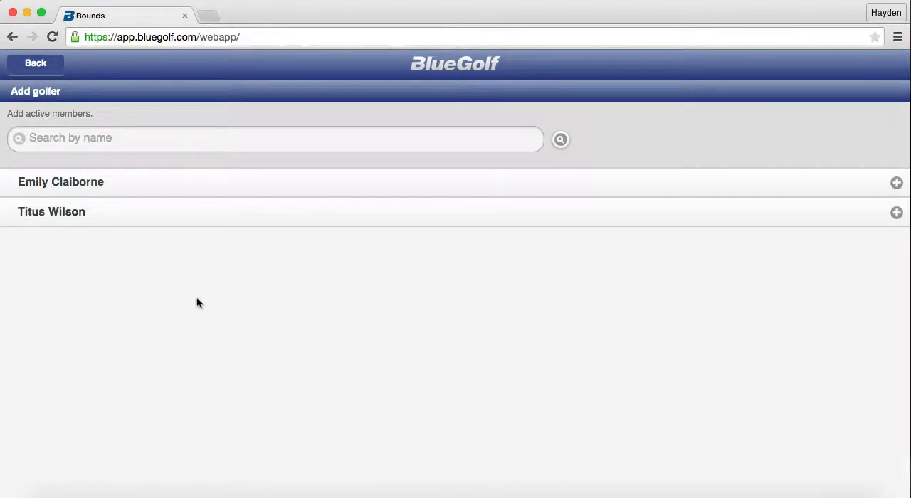
left_click(78, 212)
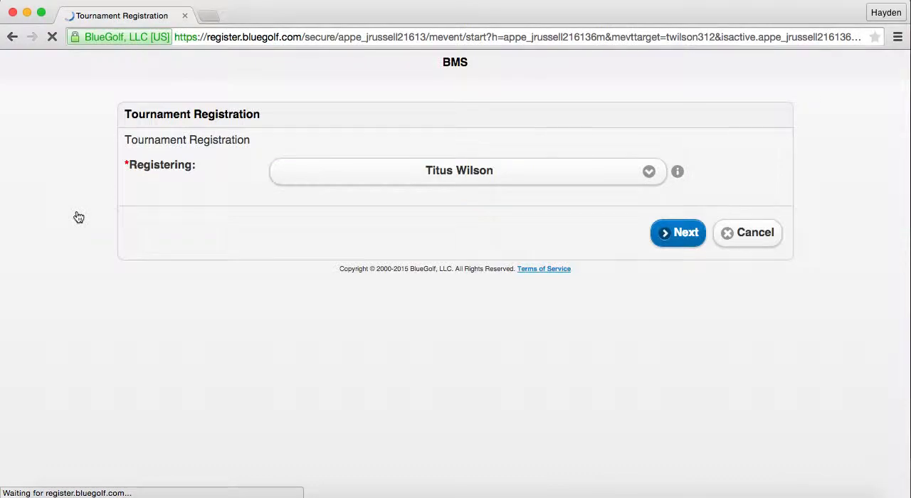
left_click(673, 235)
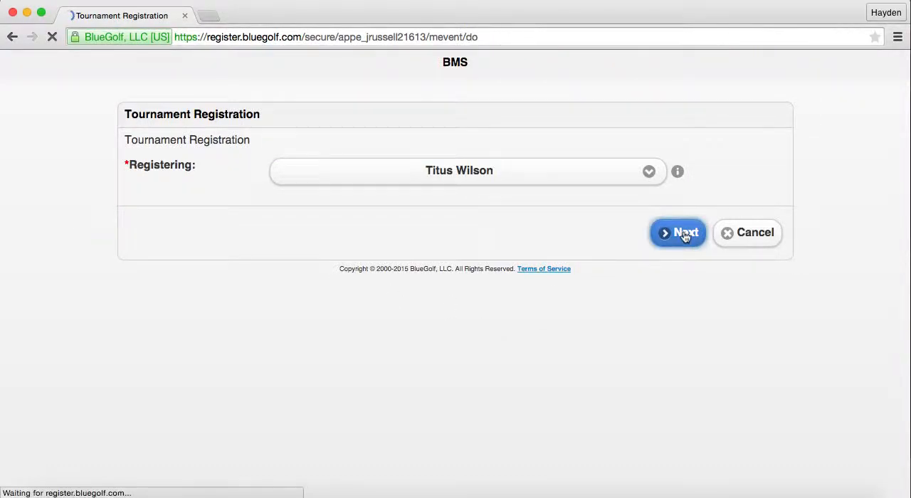
scroll(685, 237, "down", 3)
left_click(673, 450)
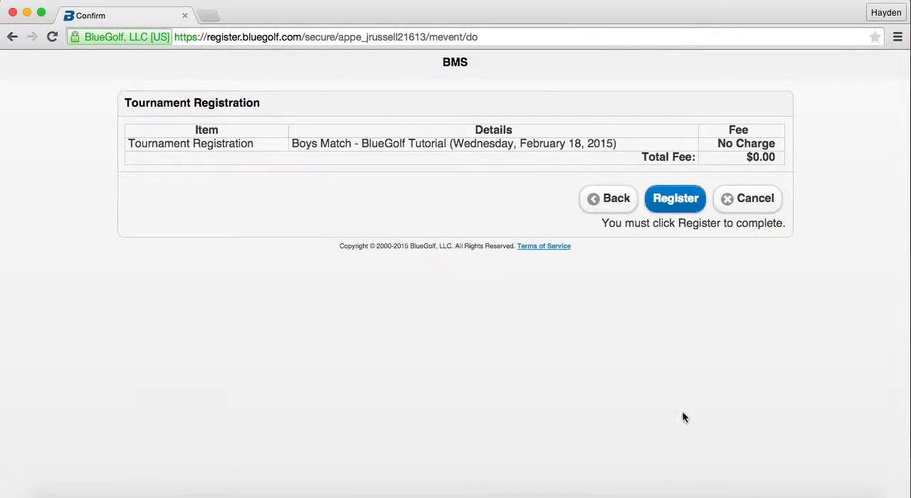
left_click(686, 200)
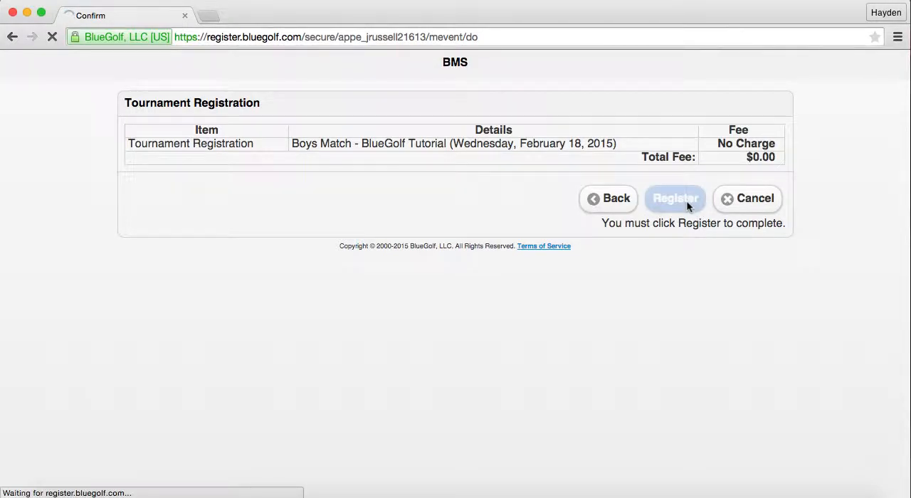